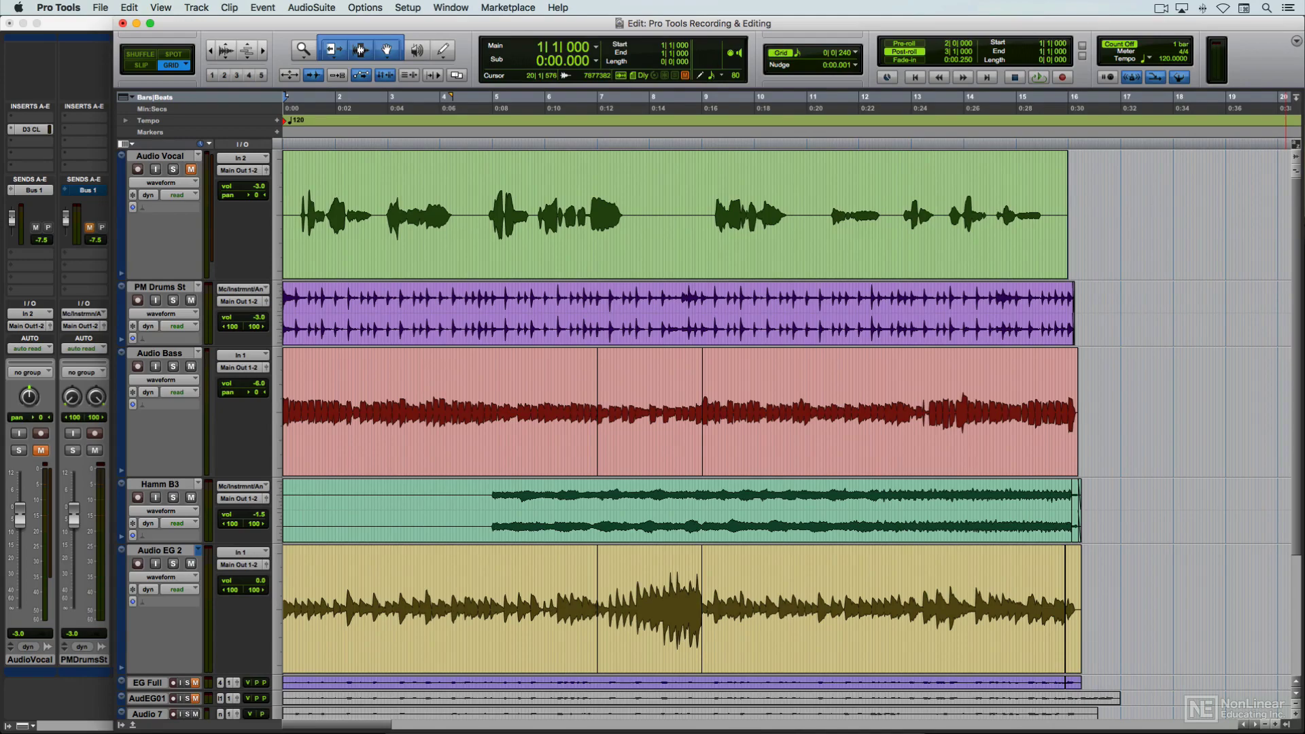
- Switch between the Mix and Edit windows of the four-track drums, bass, guitar and organ session
key("super+equal")
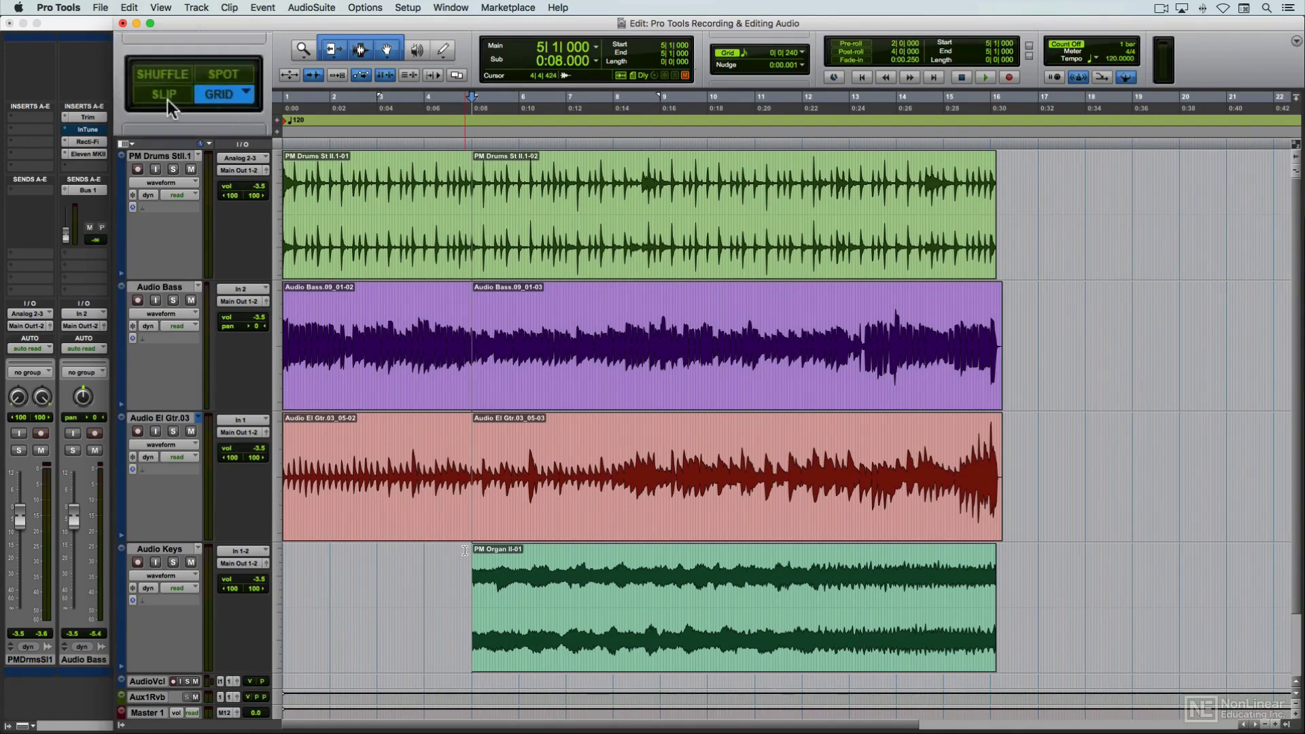
- Cycle through Slip, Grid, Shuffle and Spot modes, then select all clips from bar 5 onward
left_click(167, 98)
left_click(227, 98)
left_click(167, 74)
left_click(224, 74)
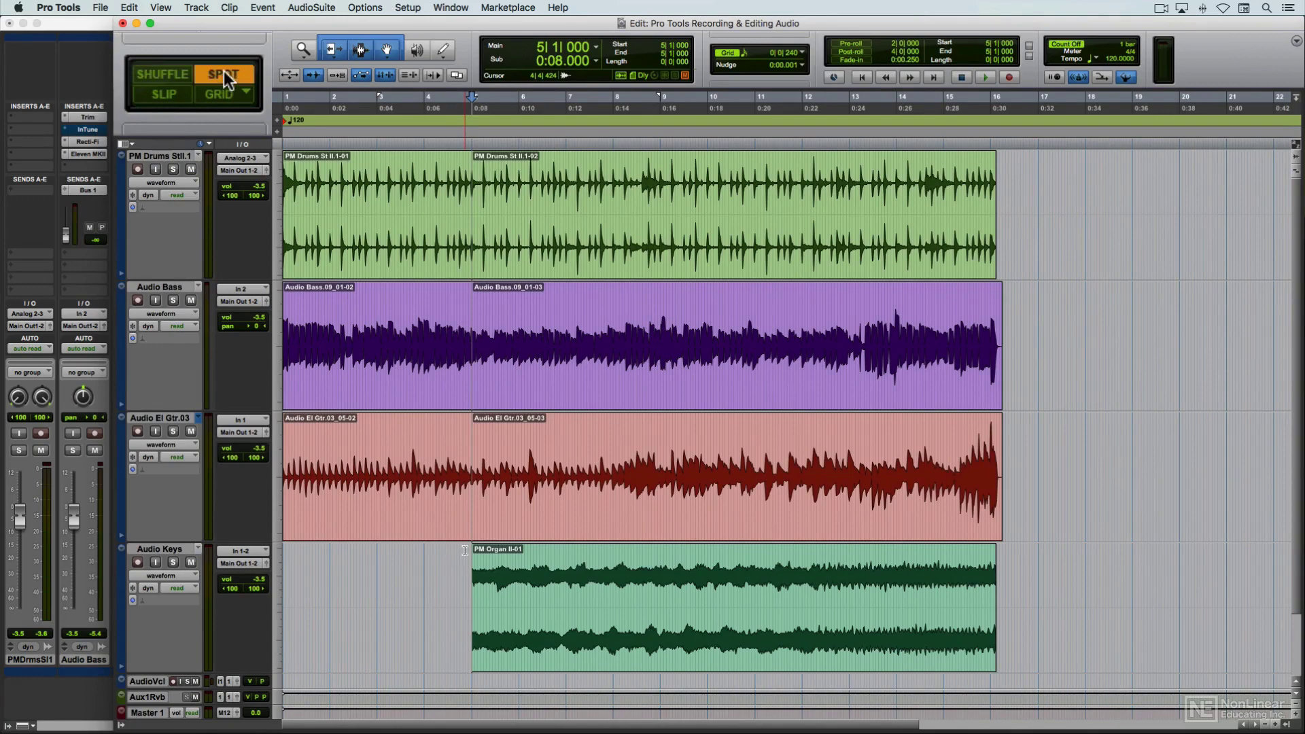
mouse_move(1004, 204)
left_mouse_down()
mouse_move(472, 649)
mouse_move(660, 517)
left_mouse_up()
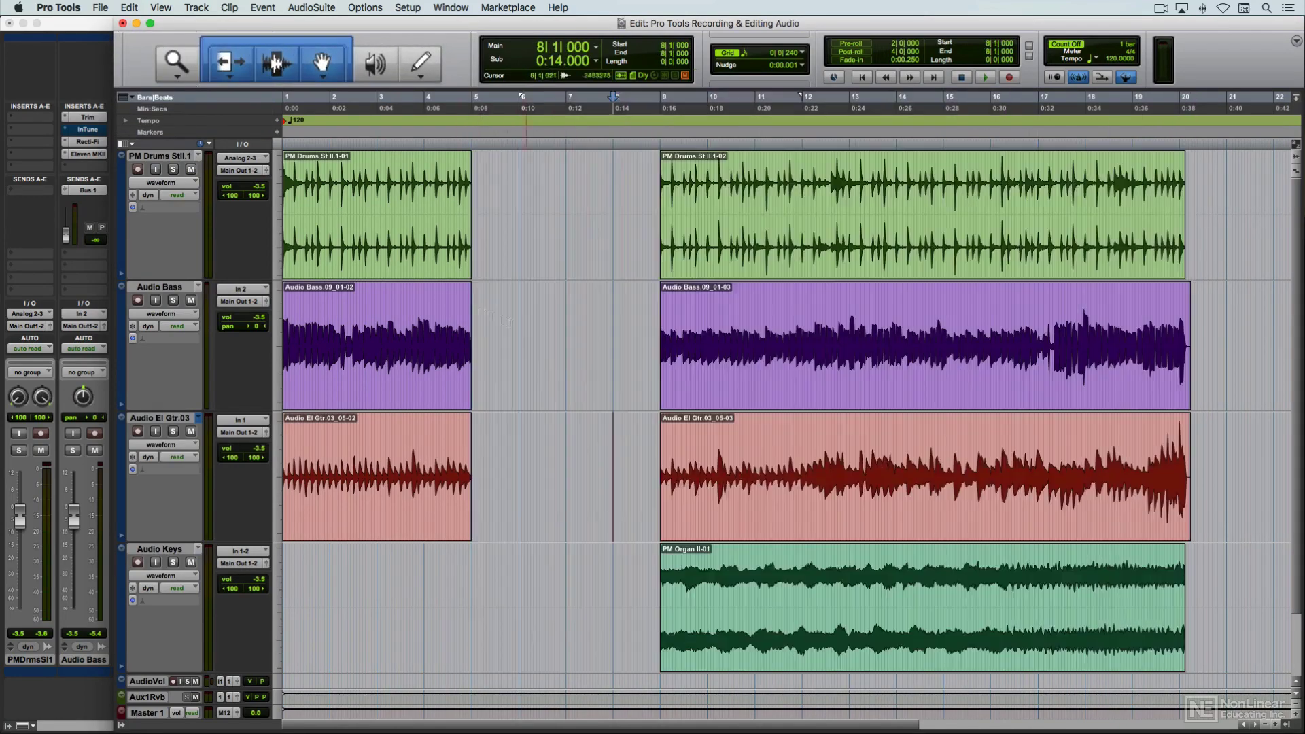
- Shift the later clips to bar 9 and copy the opening clips into the bar 5 gap
left_click_drag(377, 204, 377, 544)
left_click_drag(367, 394, 556, 408)
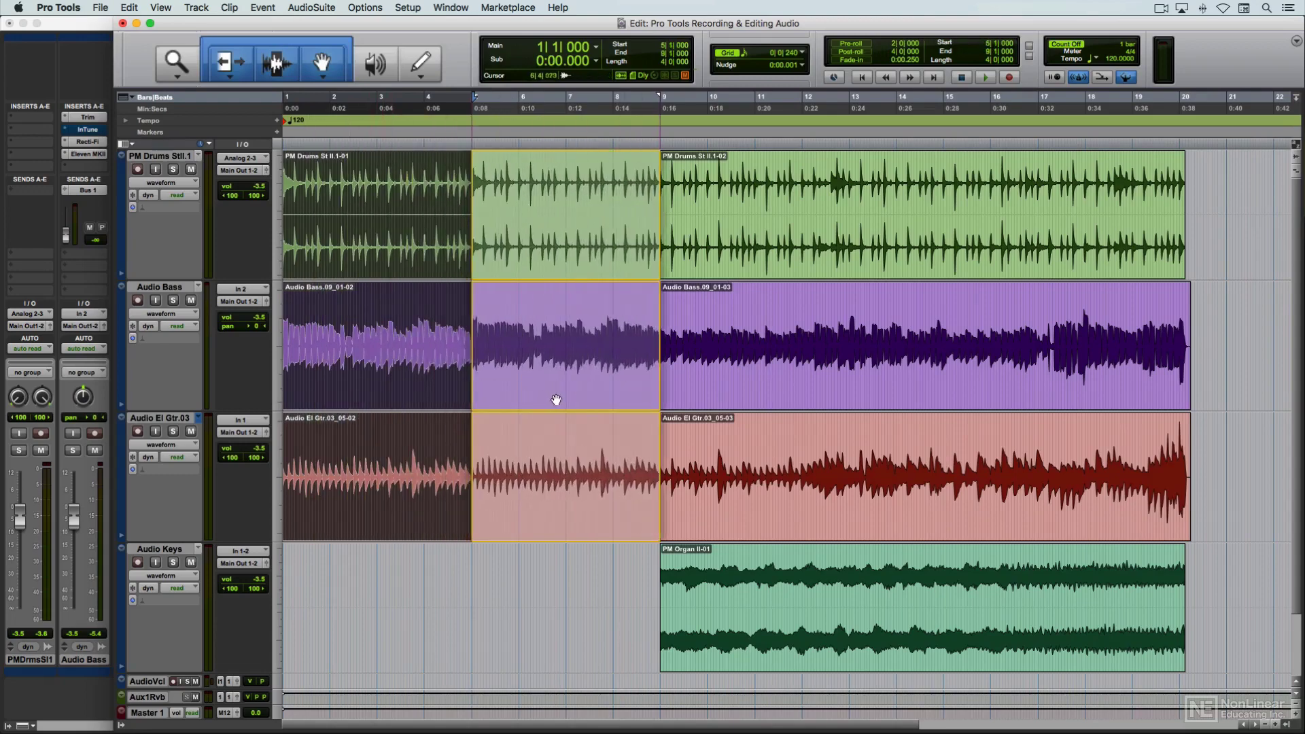
left_click(427, 549)
- Cycle Trim, Selector and Grabber back to Smart Tool, then batch-fade all Audio EG 1 clips
left_click(230, 63)
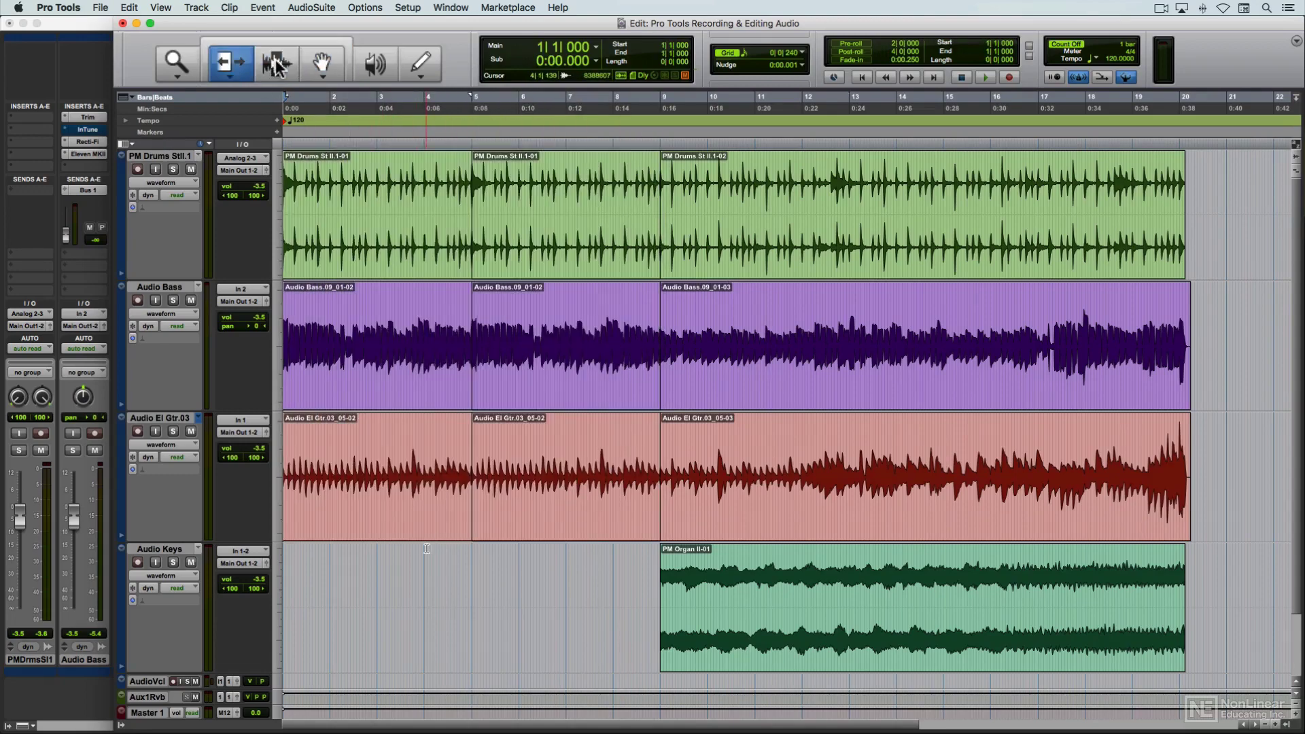
left_click(277, 64)
left_click(321, 63)
left_click(286, 42)
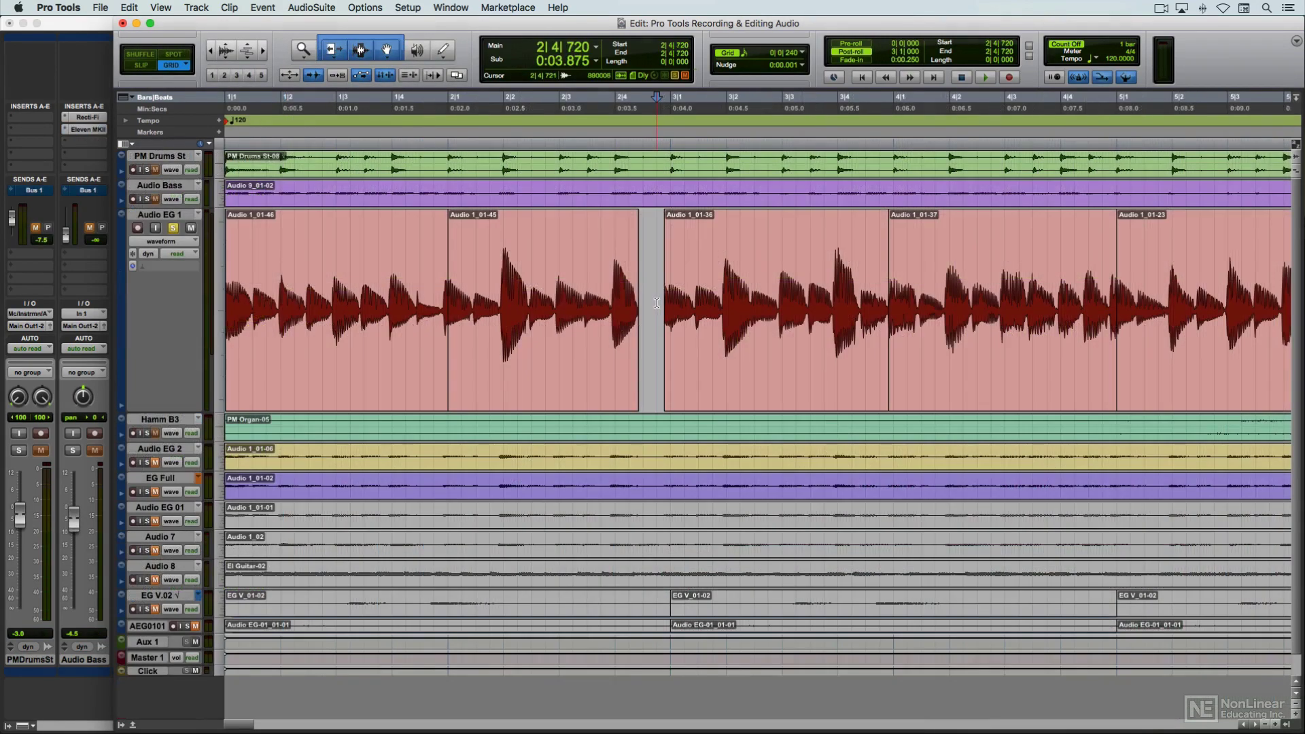
triple_click(657, 302)
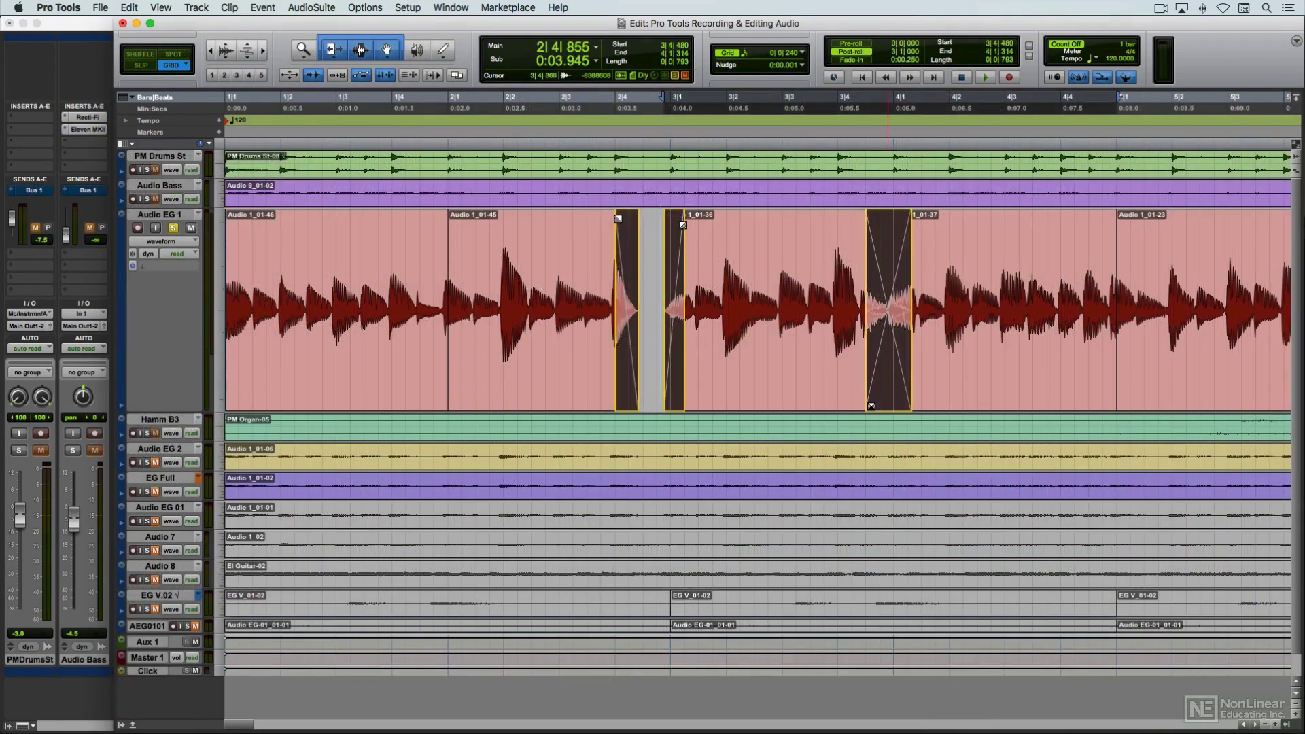
key("super+f")
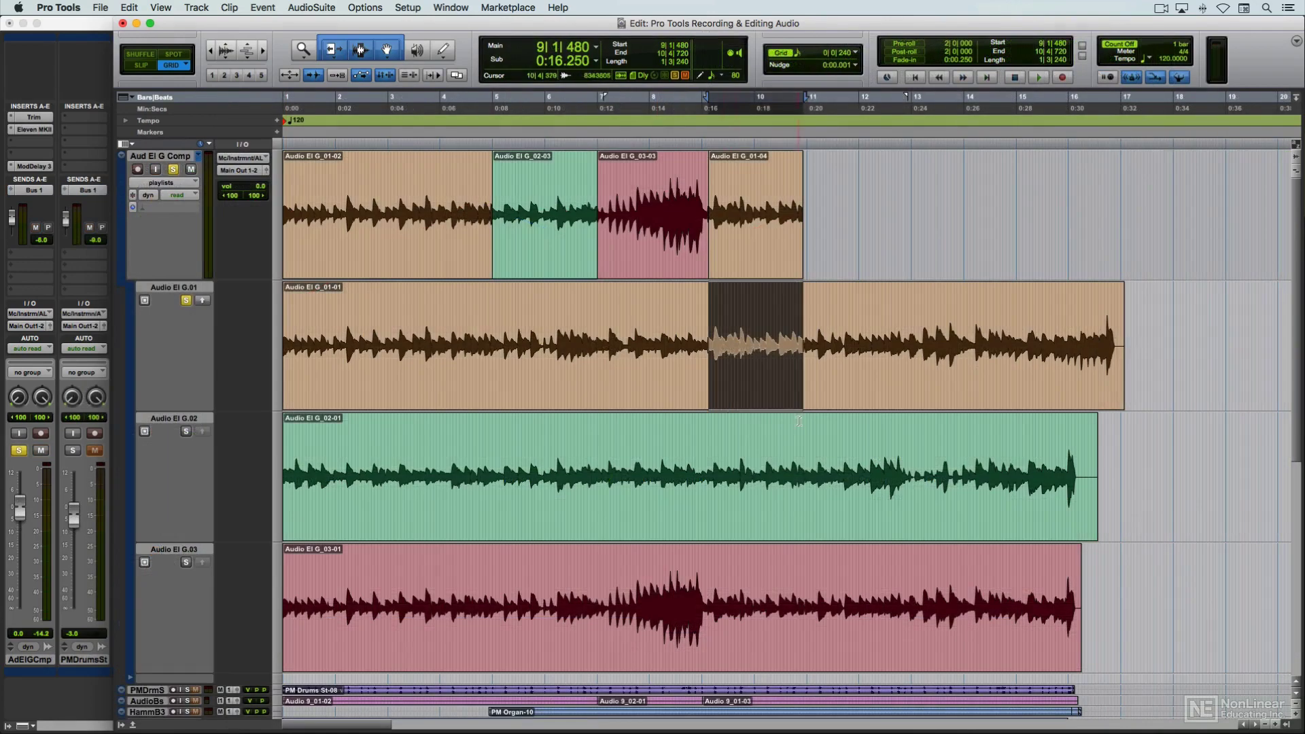
- Copy a short take 2 range and the end of take 3 onto the main guitar playlist
left_click_drag(803, 449, 895, 442)
left_click(203, 433)
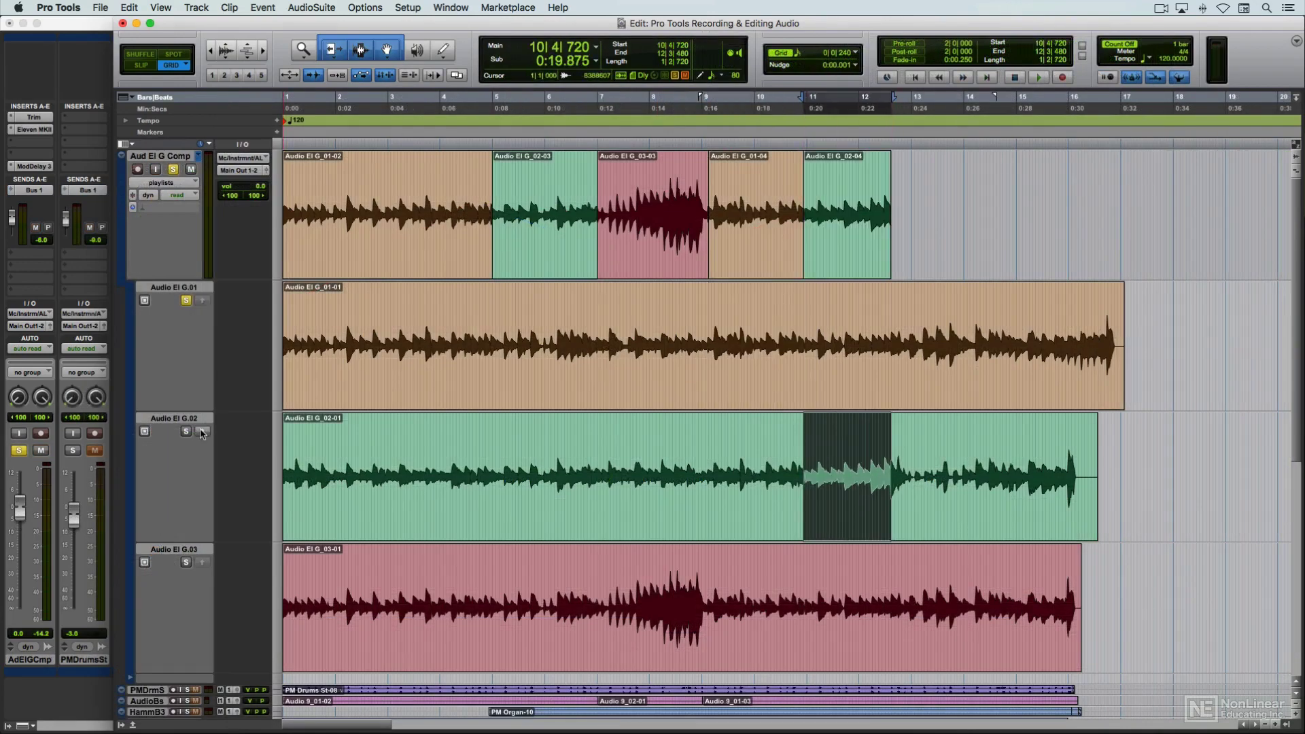
left_click(889, 556)
left_click_drag(889, 556, 1080, 555)
left_click(203, 562)
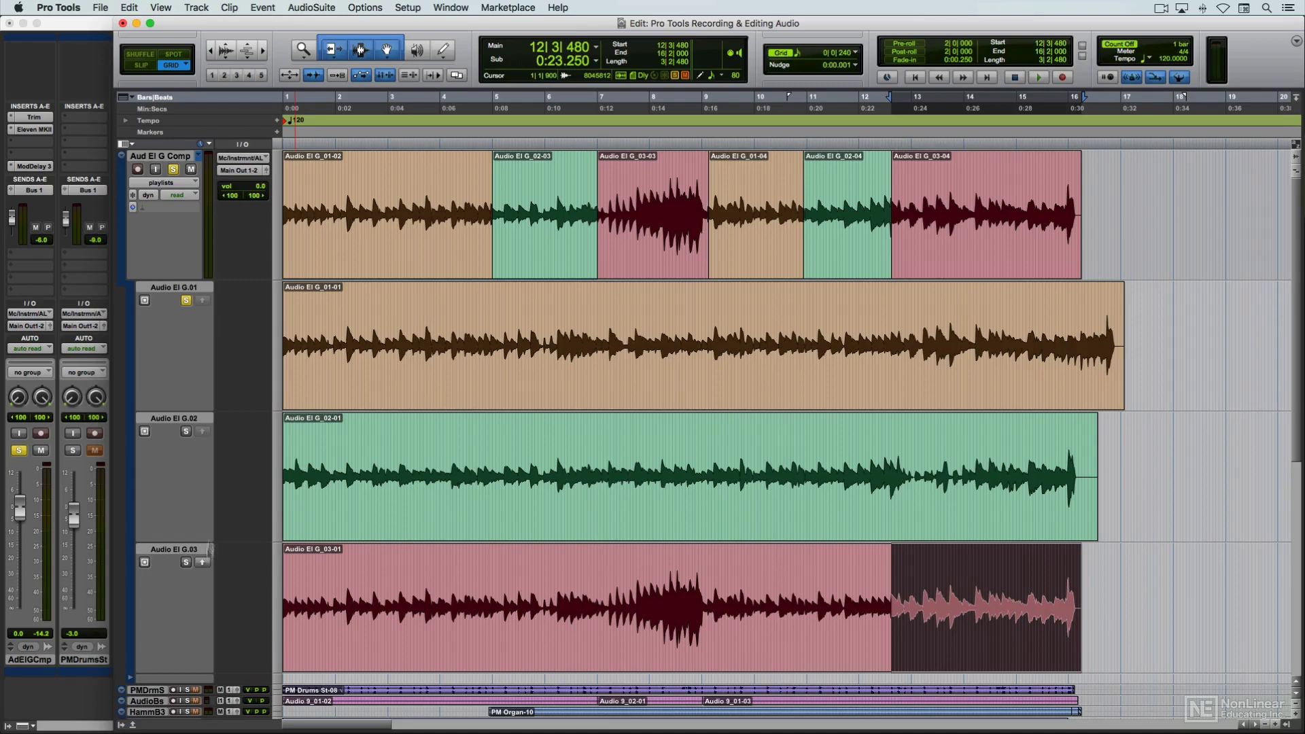